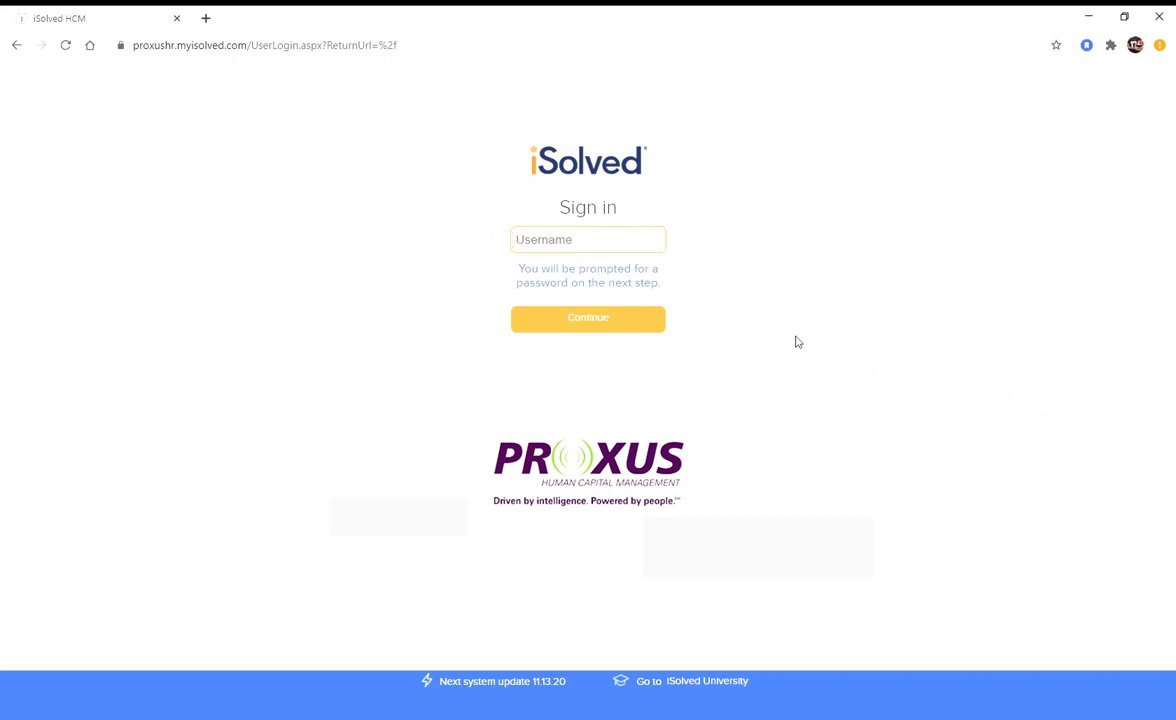
- Sign in with the saved username and password, then open the Vernon Township Board of Education record
key("ctrl+v")
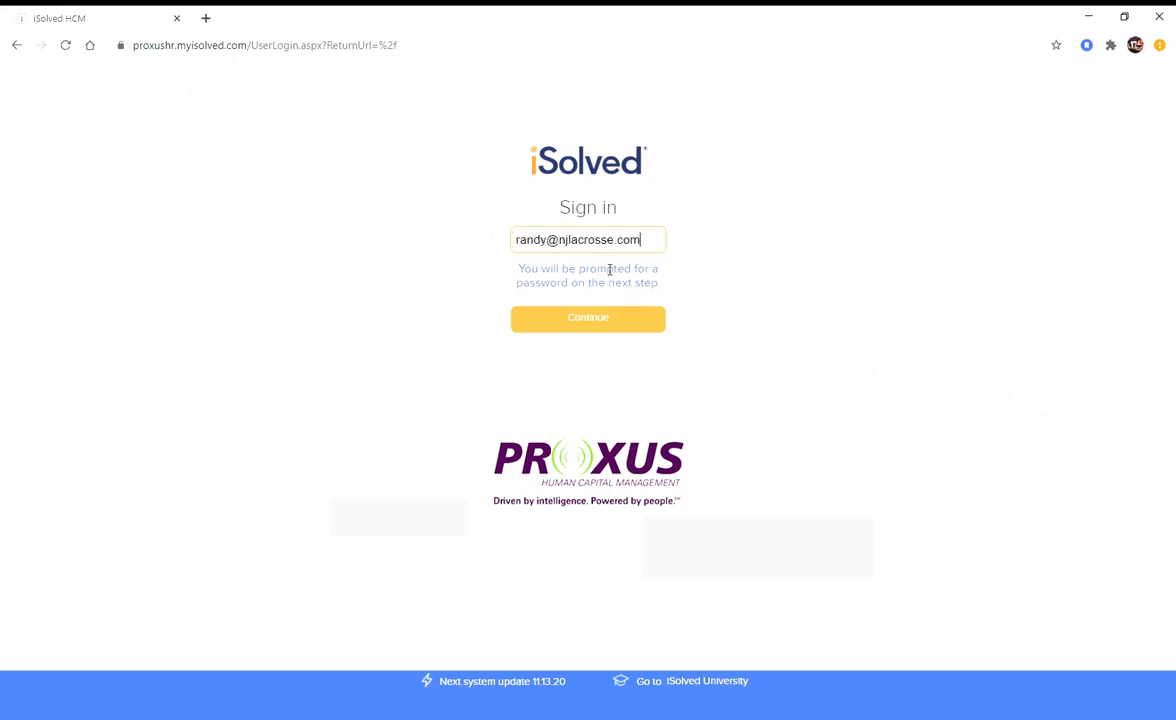
left_click(599, 325)
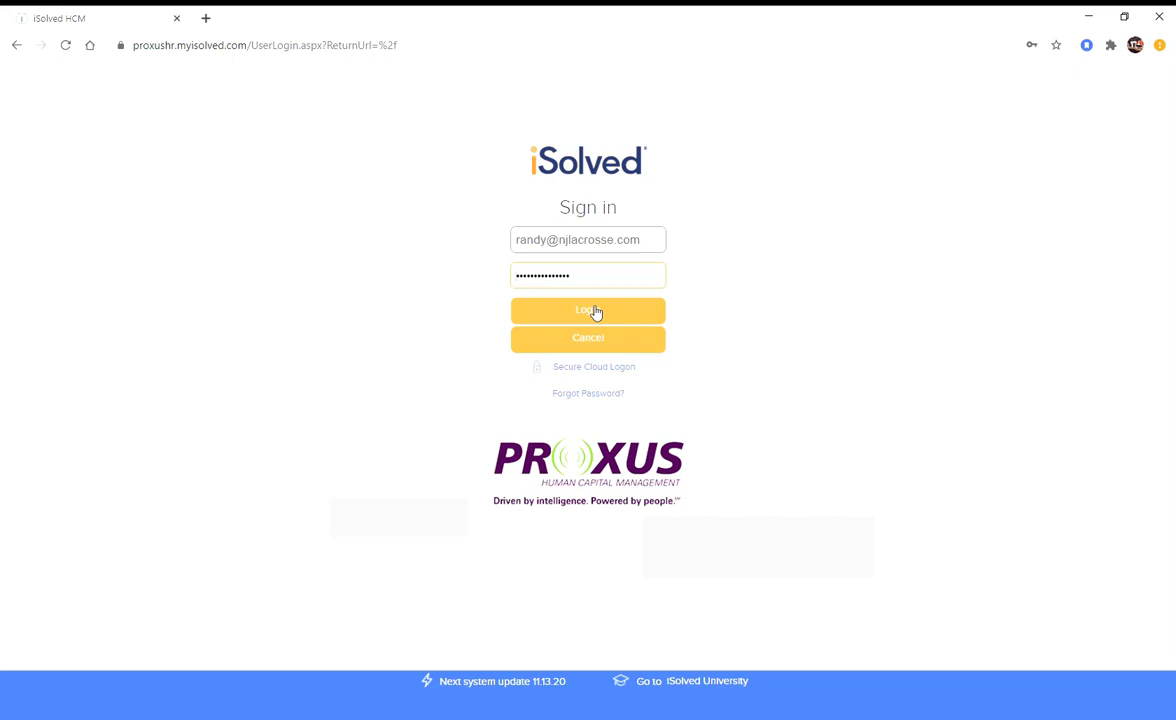
left_click(593, 312)
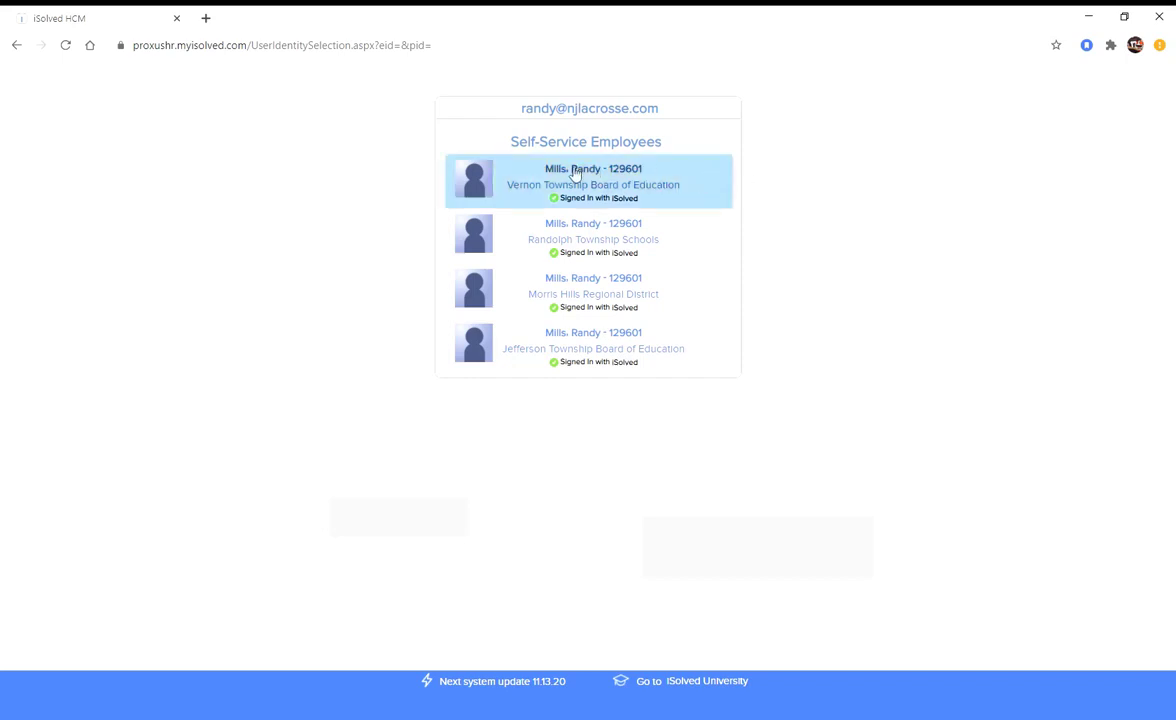
left_click(547, 181)
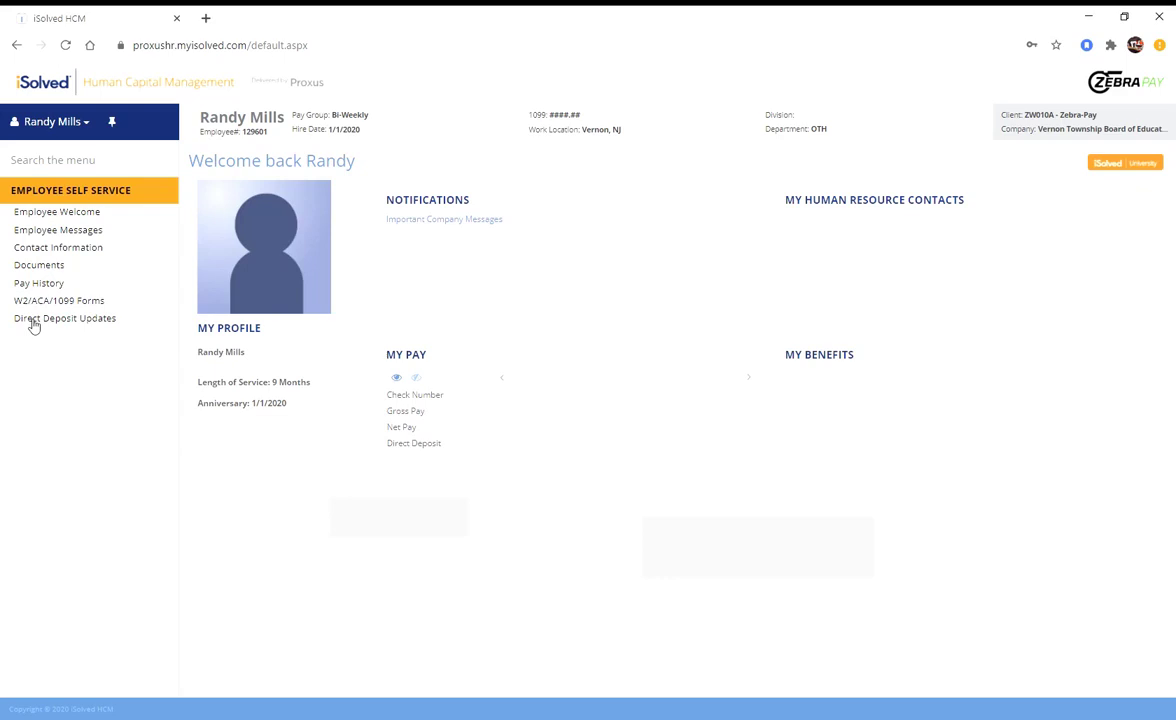
- Add a new direct deposit entry on Direct Deposit Updates with status Active
left_click(33, 320)
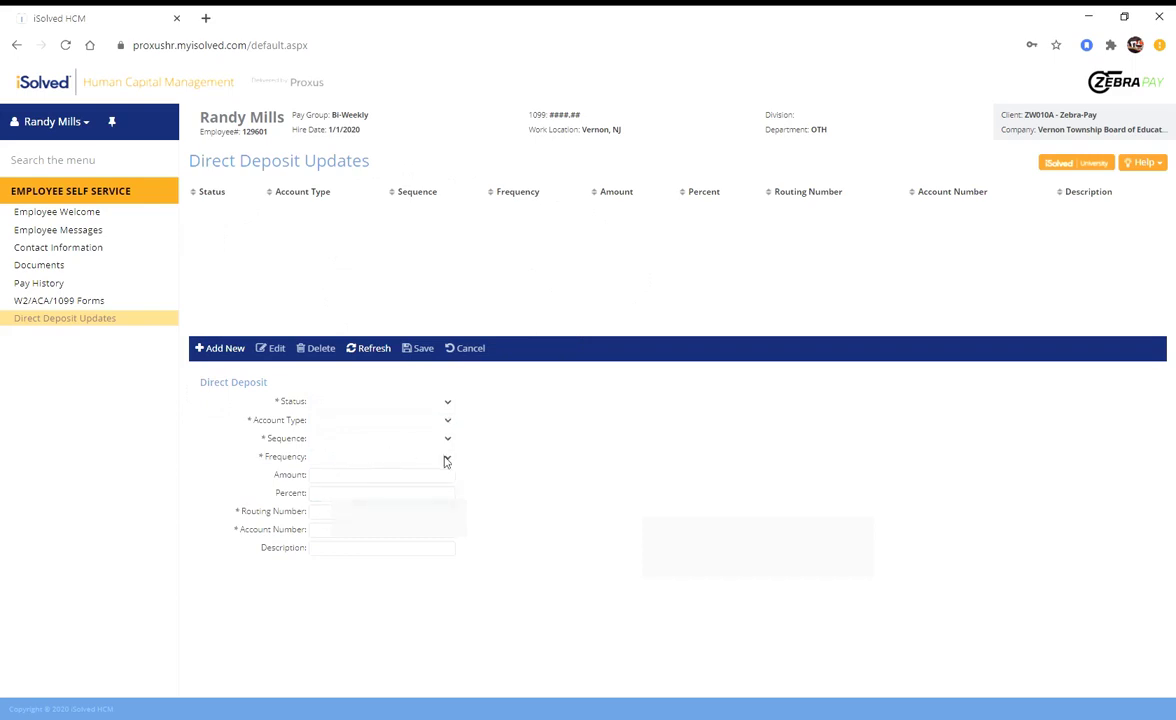
left_click(223, 352)
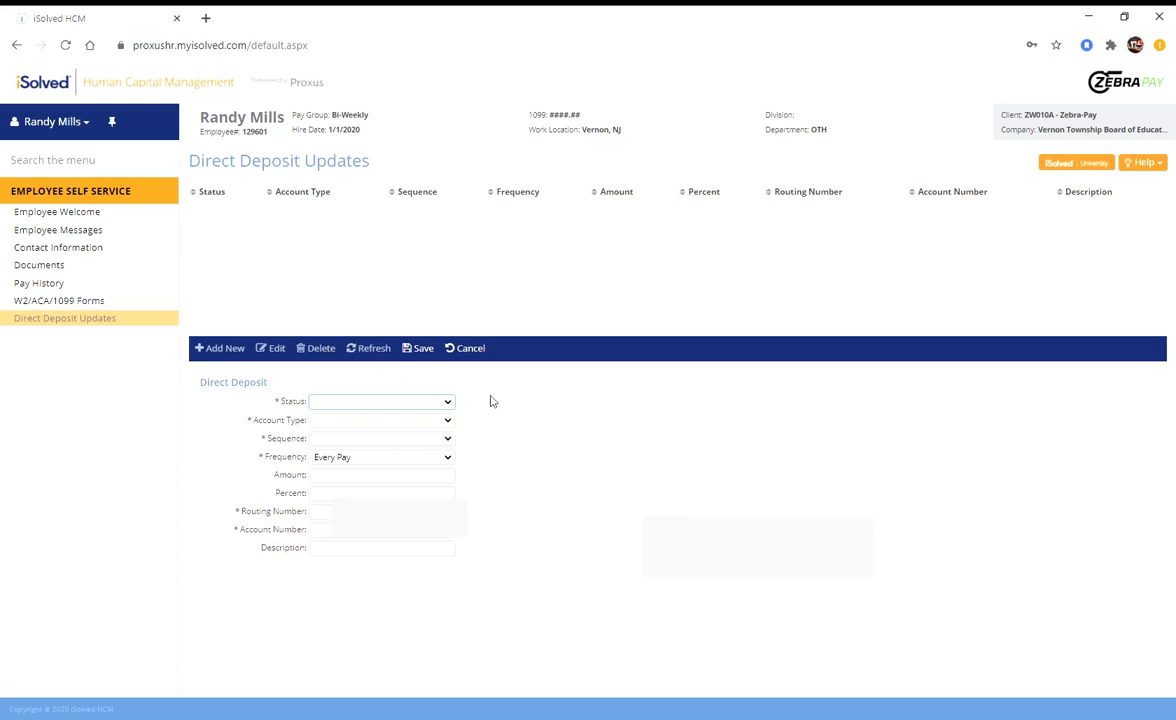
left_click(451, 402)
left_click(442, 427)
- Set the account type to Checking and the sequence to Remaining Net, keeping frequency Every Pay
left_click(446, 422)
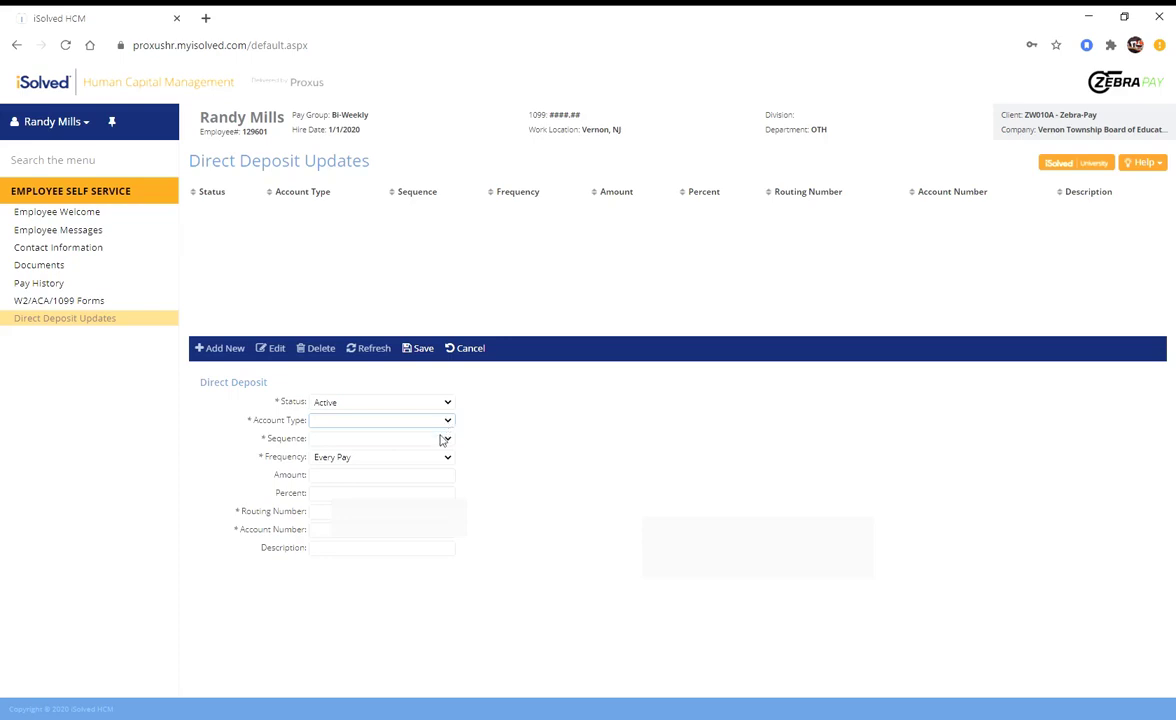
left_click(433, 446)
left_click(447, 441)
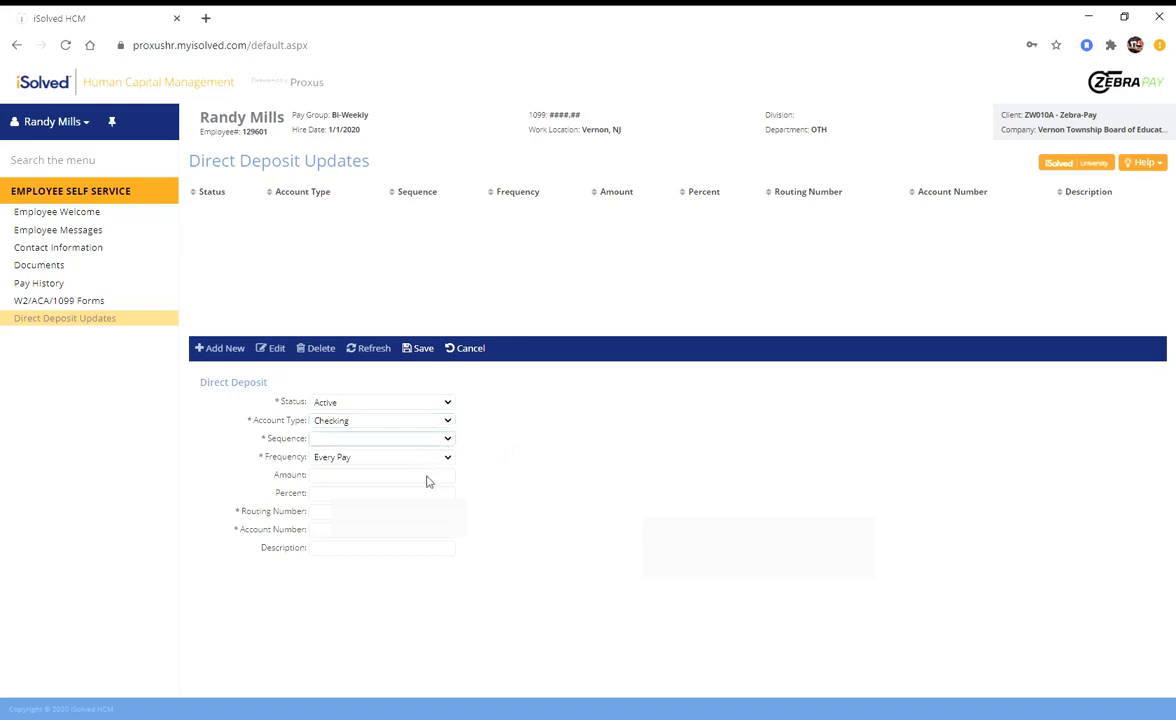
left_click(427, 481)
left_click(448, 458)
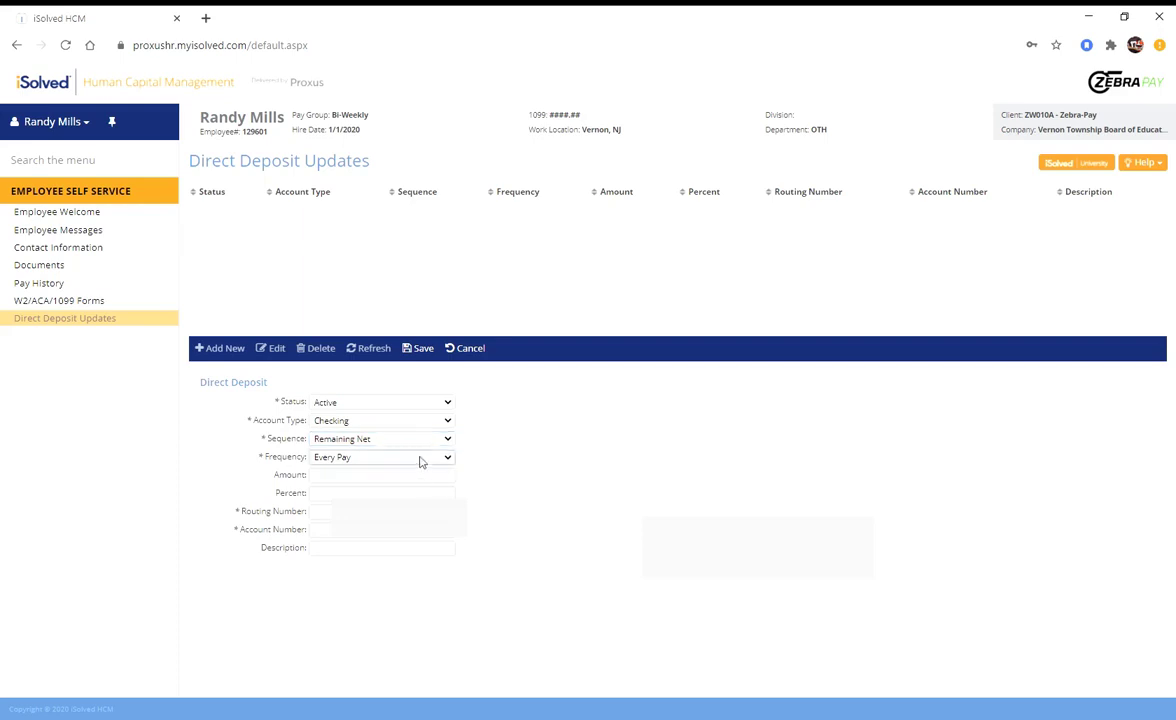
left_click(395, 516)
- Enter the bank's routing number and the checking account number, with description WF-1
type("125")
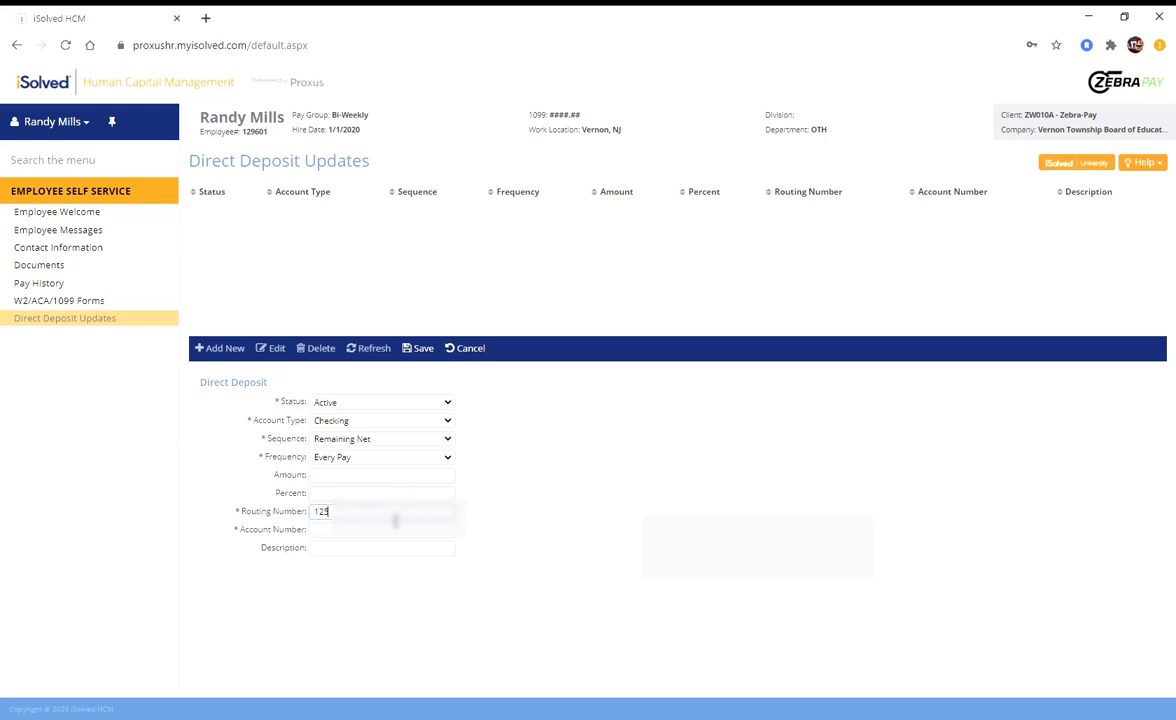
type("00000")
key("BackSpace")
key("BackSpace")
key("BackSpace")
key("BackSpace")
key("BackSpace")
key("BackSpace")
key("BackSpace")
key("BackSpace")
key("BackSpace")
type("1250000")
key("Tab")
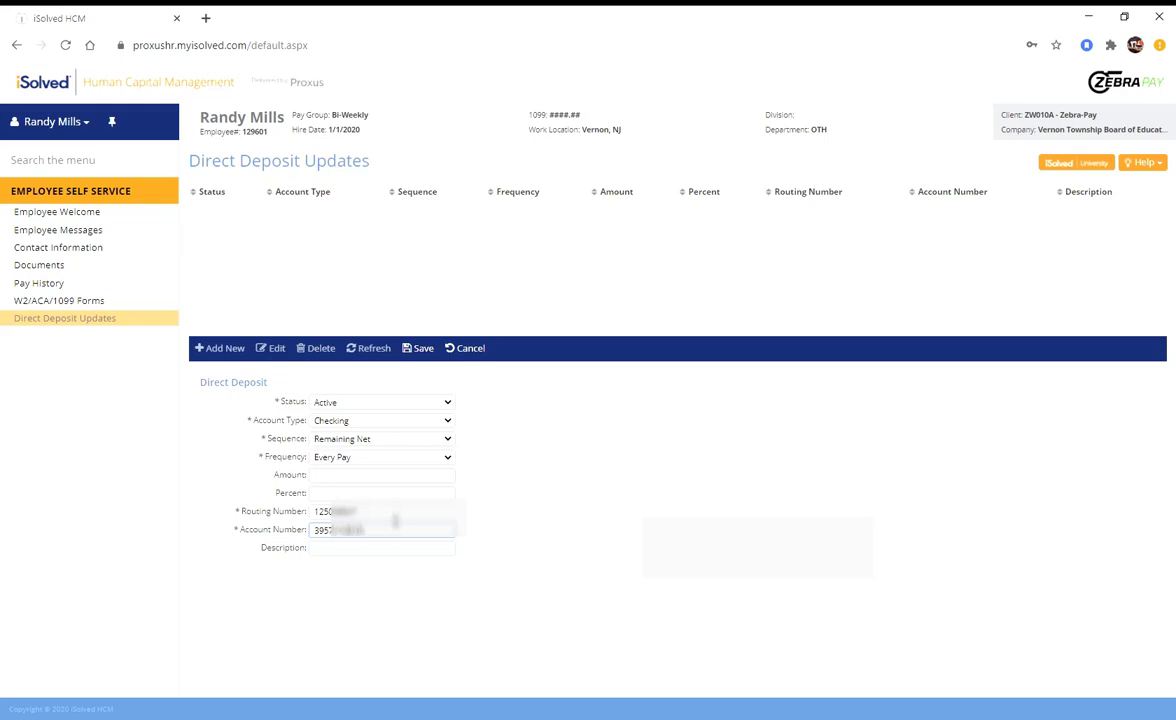
left_click(348, 552)
type("WF-1")
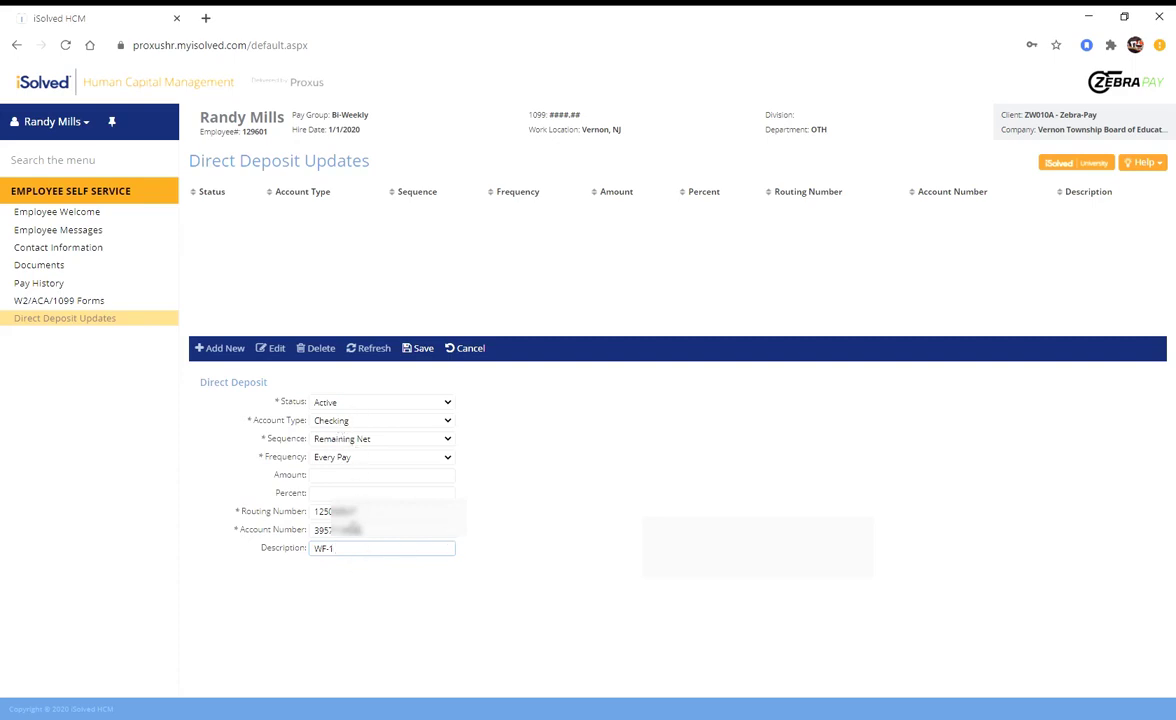
- Save the WF-1 checking deposit and go back to the employer records list
left_click(424, 350)
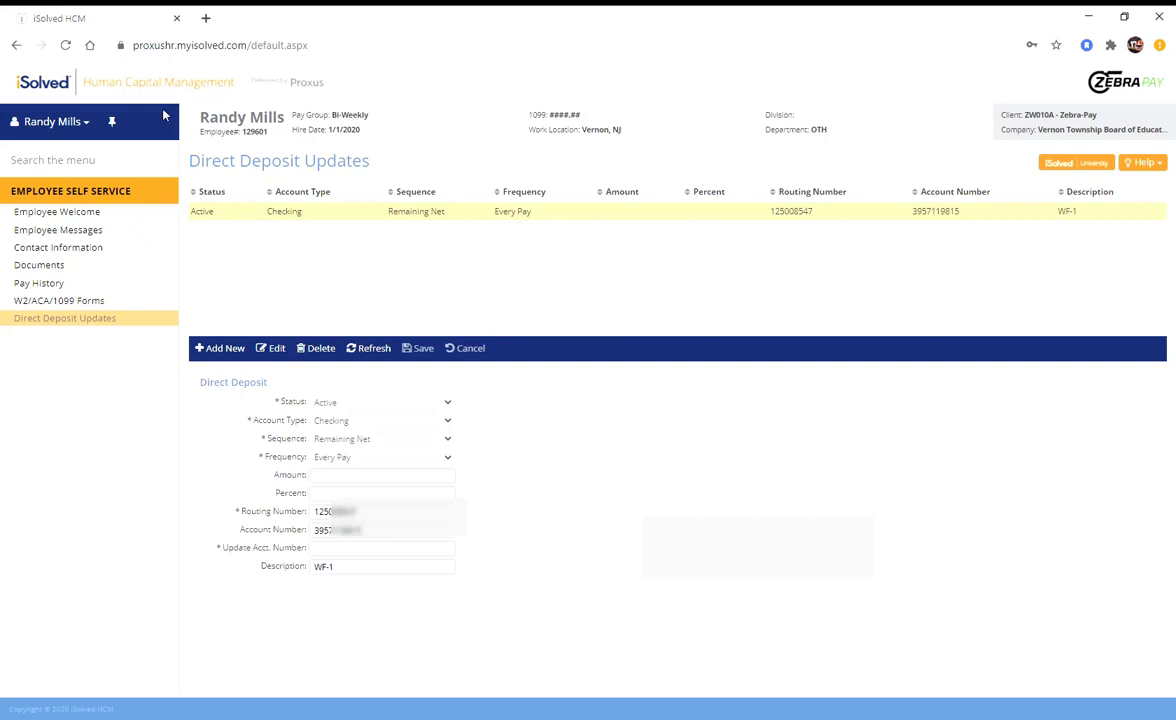
left_click(16, 45)
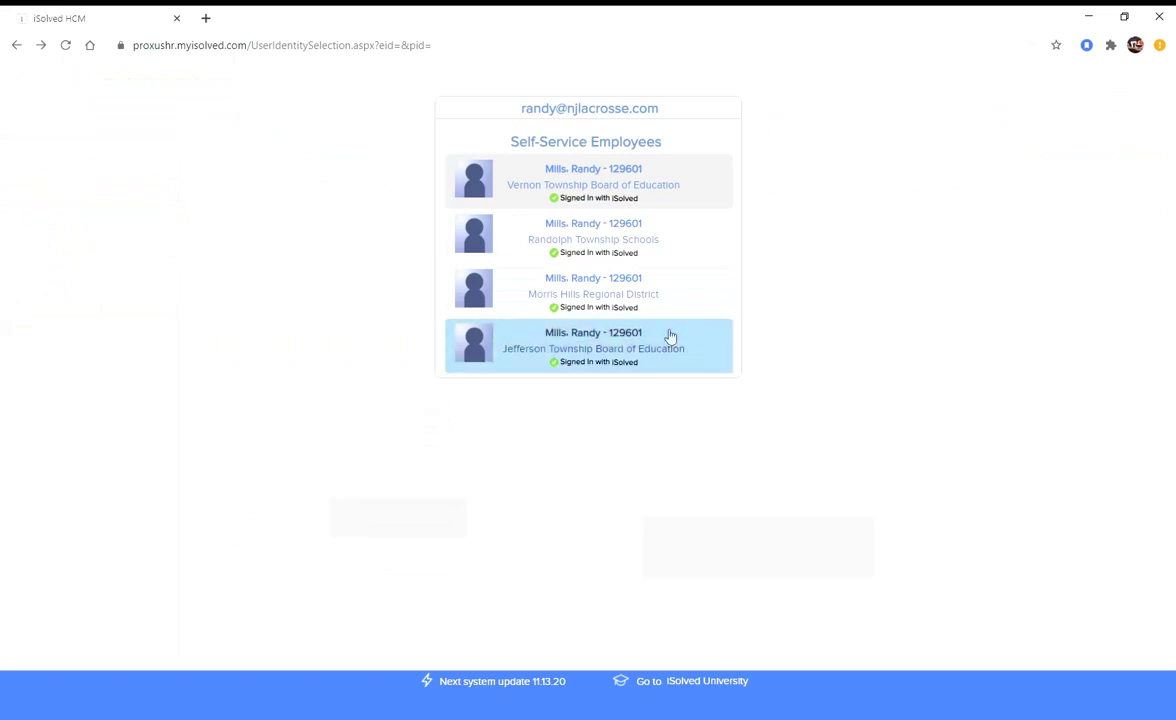
- Open the Jefferson Township Board of Education record and add a new direct deposit entry
left_click(634, 343)
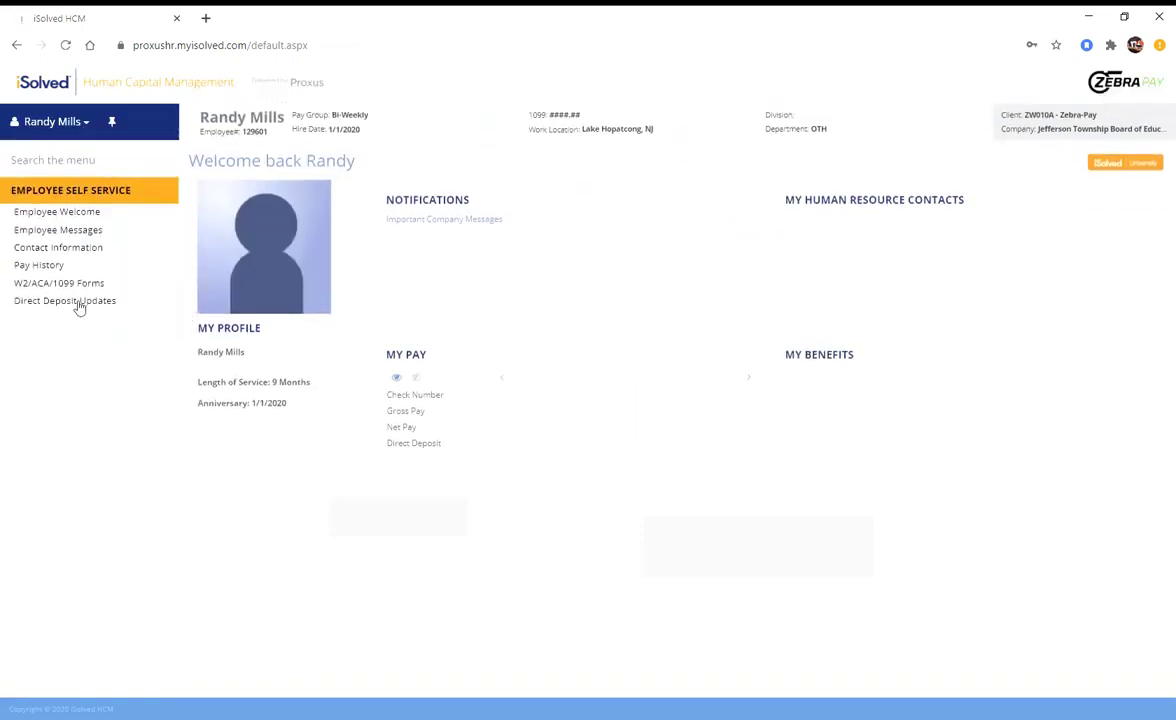
left_click(80, 301)
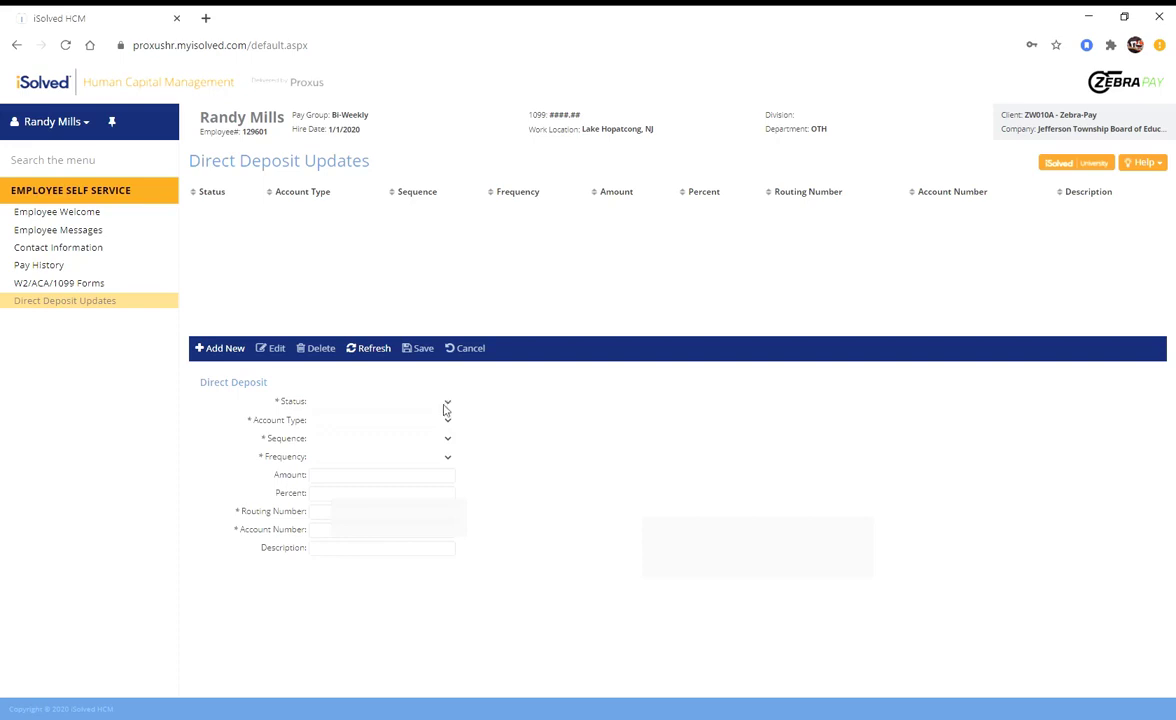
left_click(222, 348)
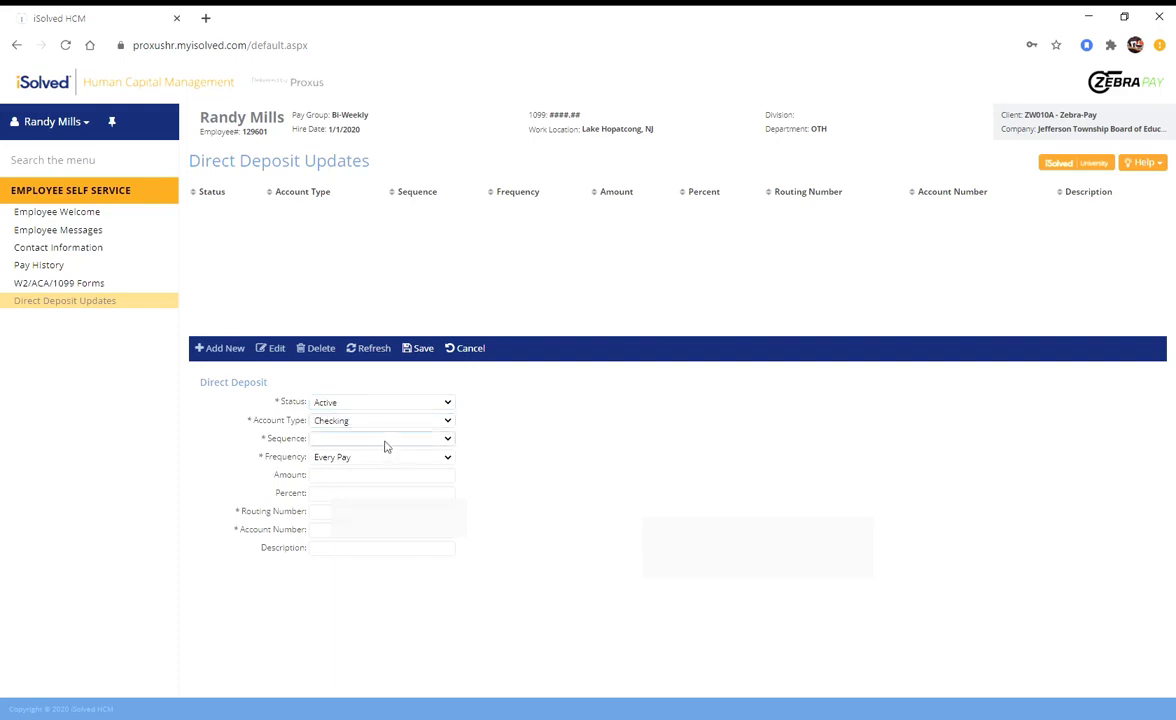
- Set the sequence to Remaining Net and enter the routing and checking account numbers
key("Tab")
key("Down")
left_click(330, 511)
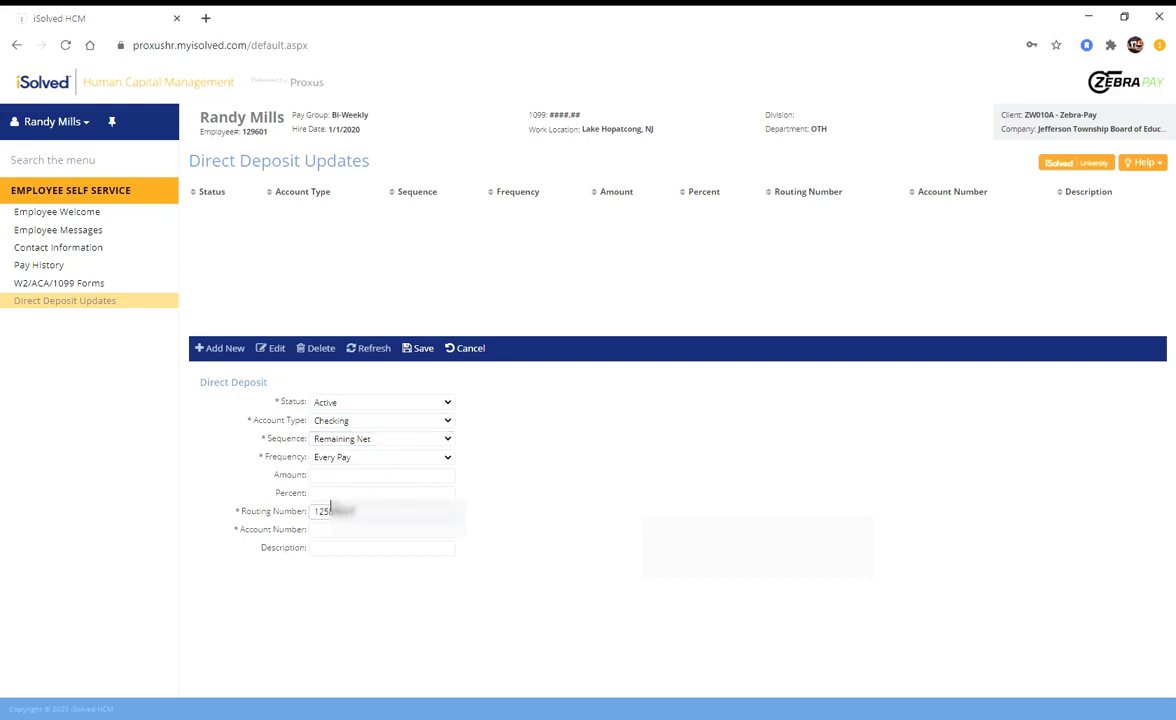
key("BackSpace")
key("BackSpace")
key("BackSpace")
key("BackSpace")
key("BackSpace")
key("BackSpace")
key("Tab")
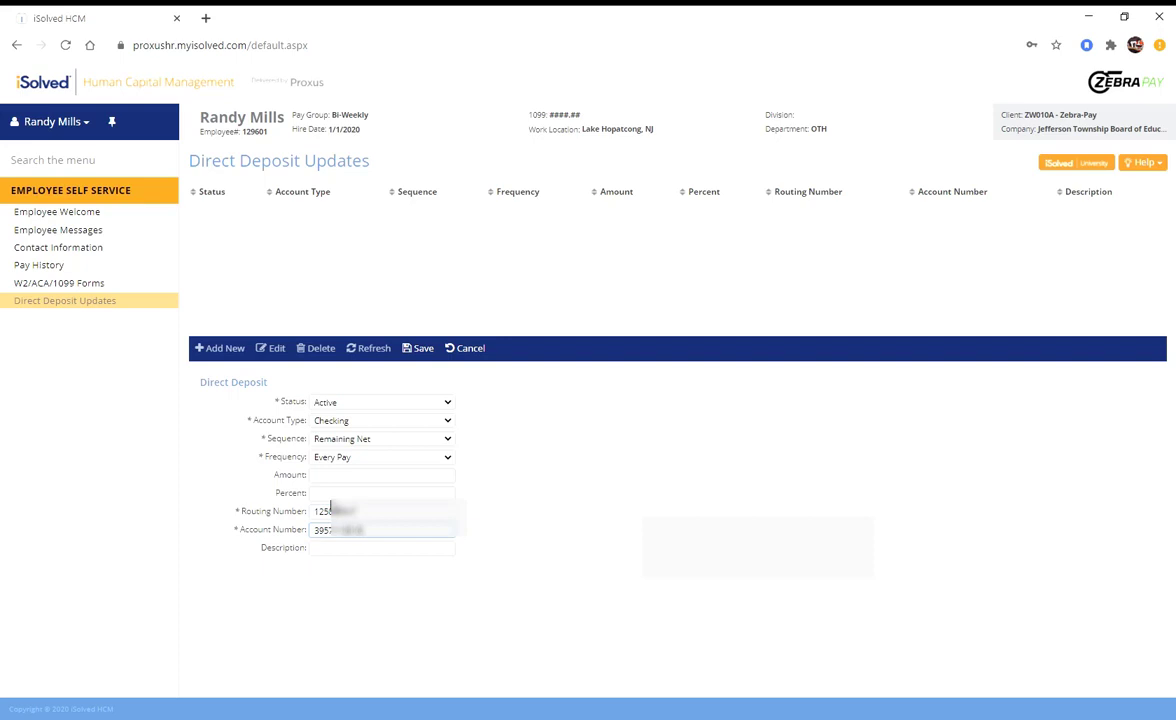
- Describe the deposit as WF-1 and save it
left_click(356, 546)
type("WF-1")
left_click(427, 351)
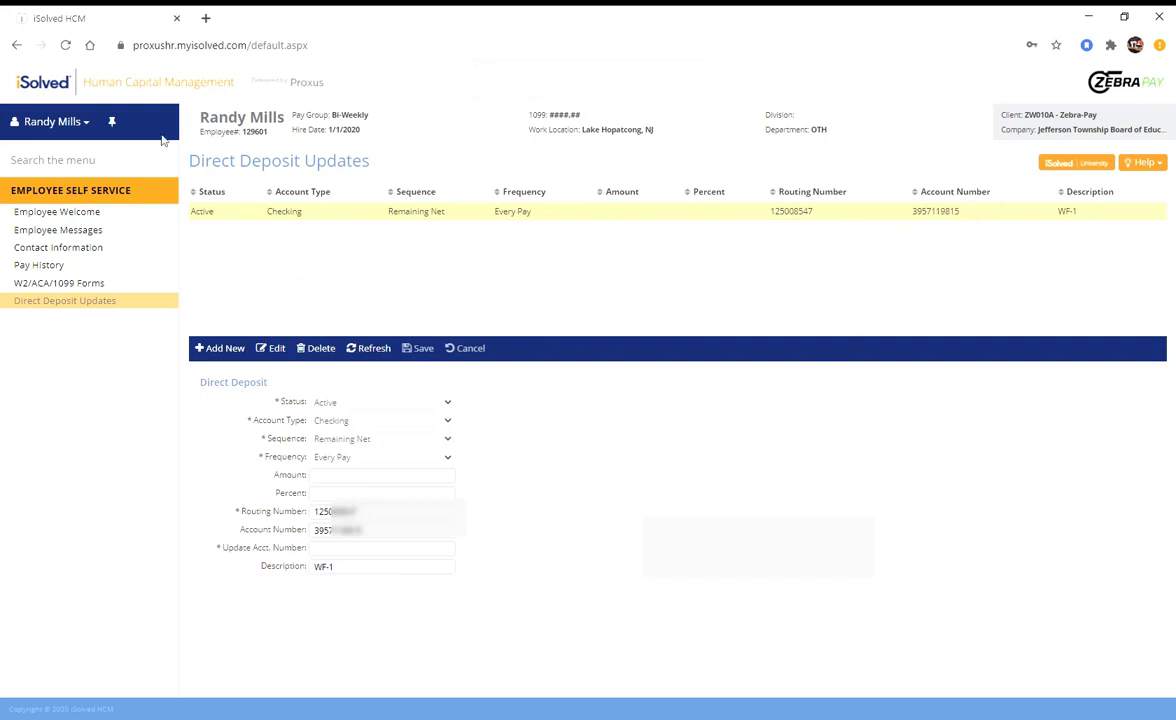
- Go back to the Self-Service Employees list of four employer records
left_click(17, 45)
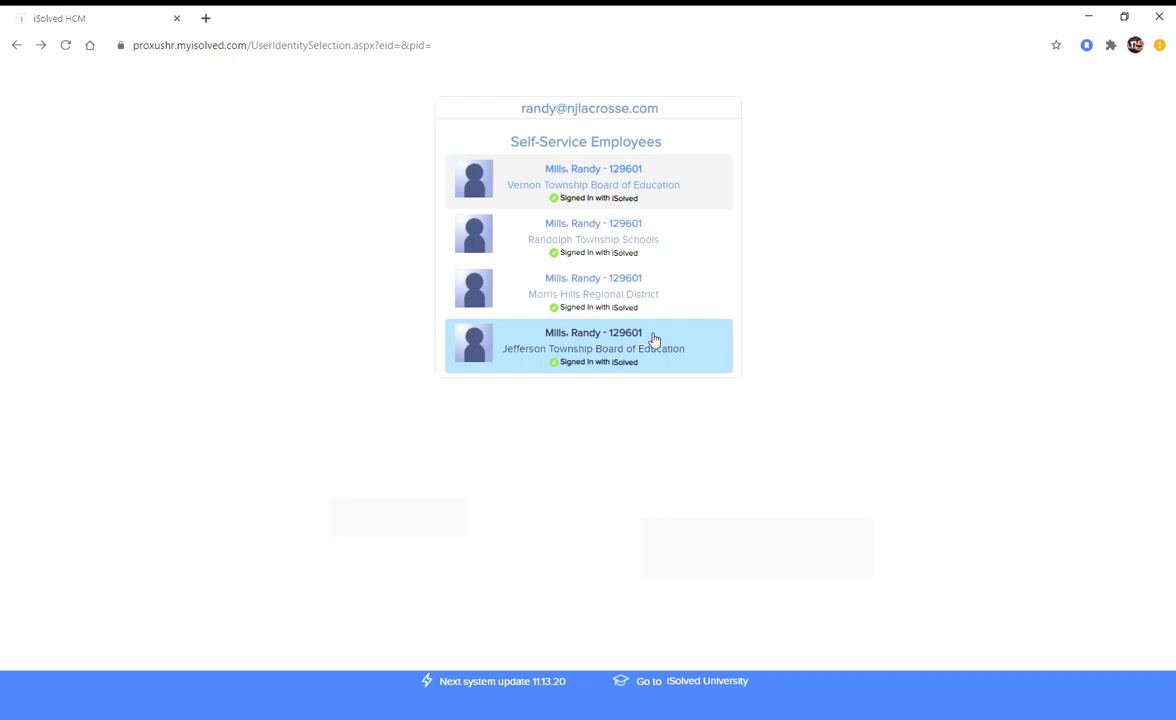
- Reopen the Vernon Township Board of Education record and view its Pay History
left_click(619, 183)
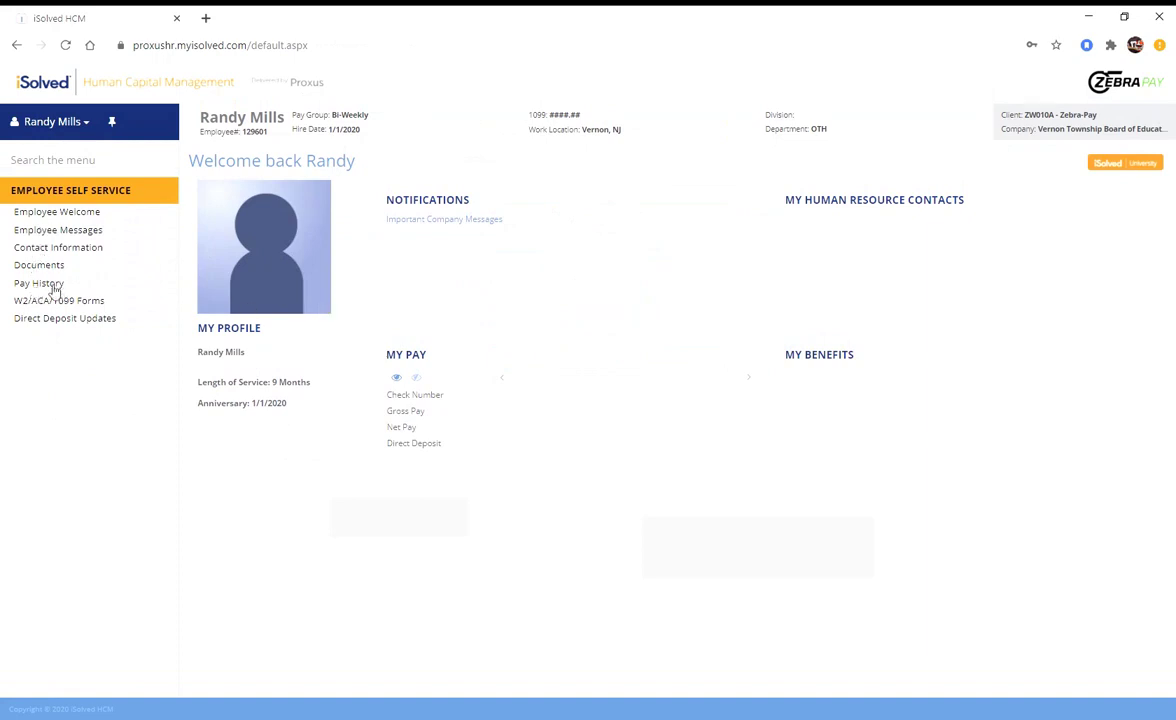
left_click(55, 288)
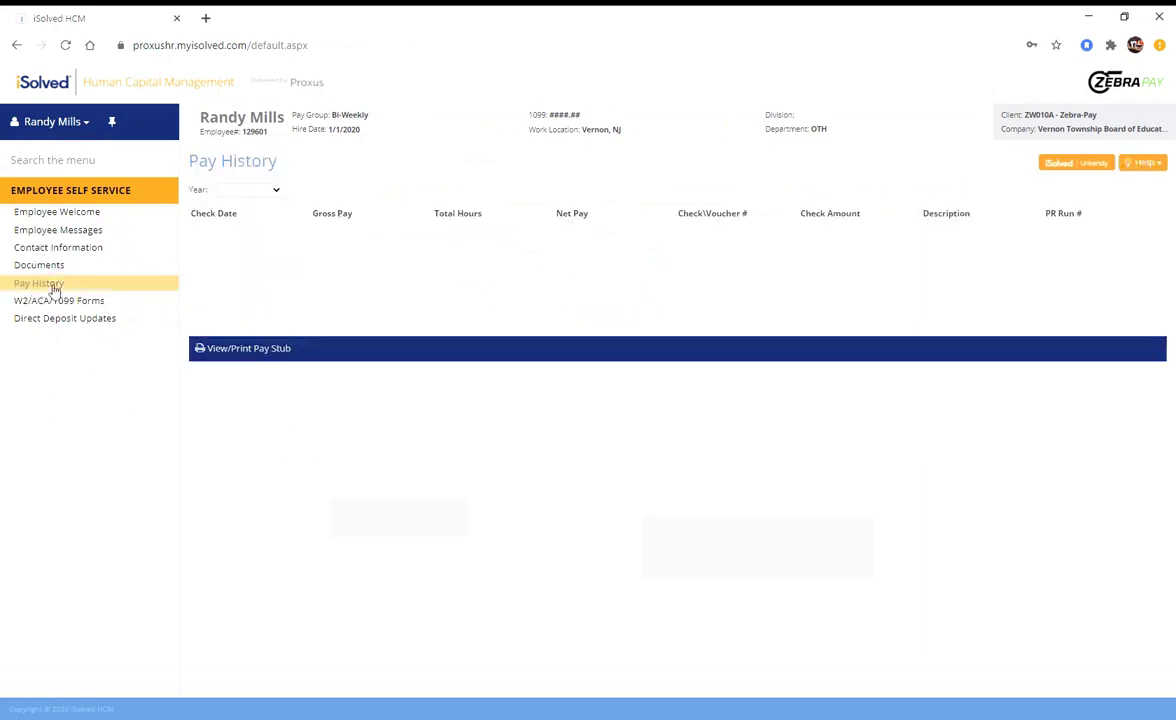